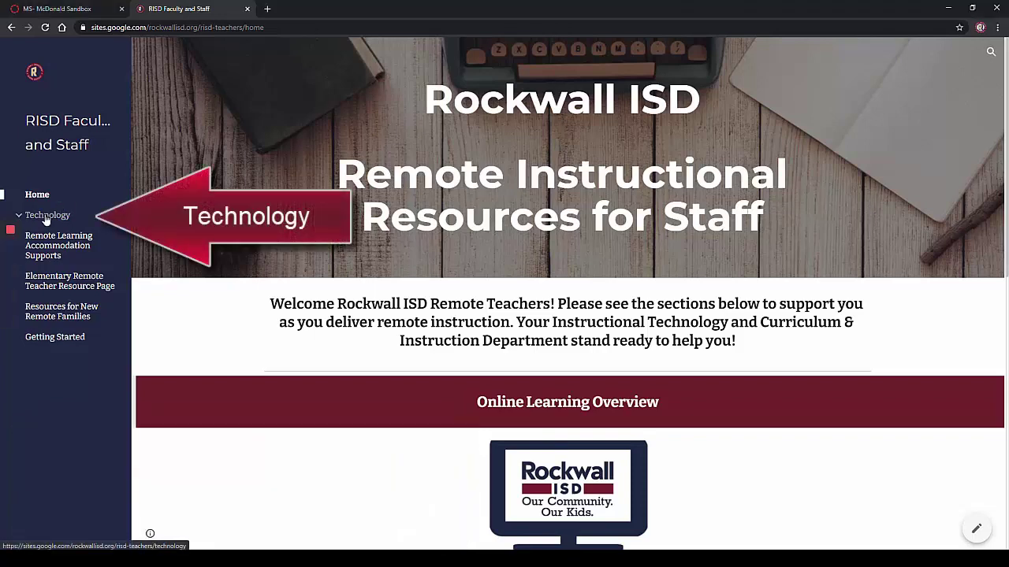
Step: Go to Technology > Canvas Resources and Training and scroll down to the Canvas to Skyward Grade Passback guide
{"action": "left_click", "coordinate": [47, 220]}
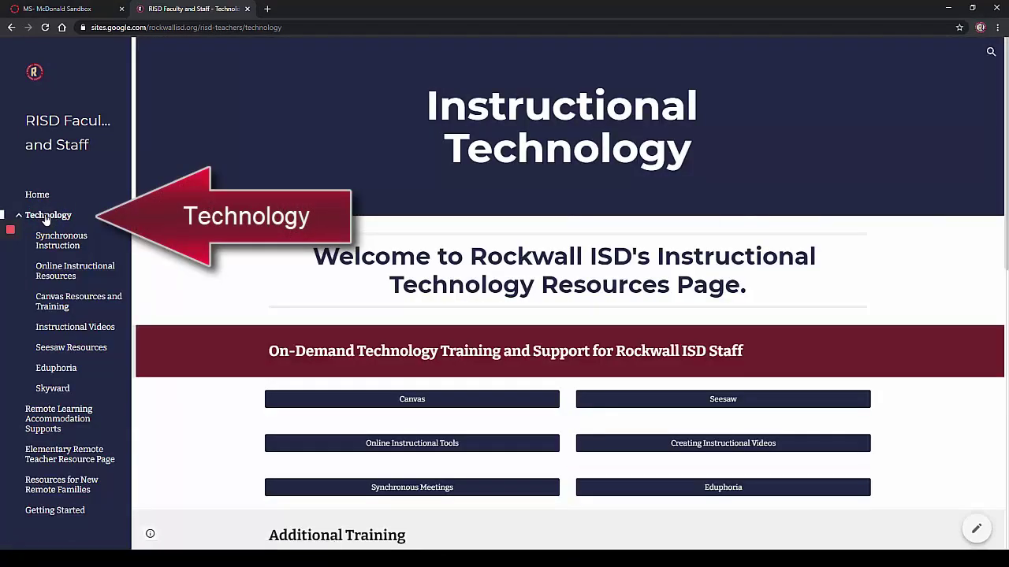
{"action": "left_click", "coordinate": [63, 304]}
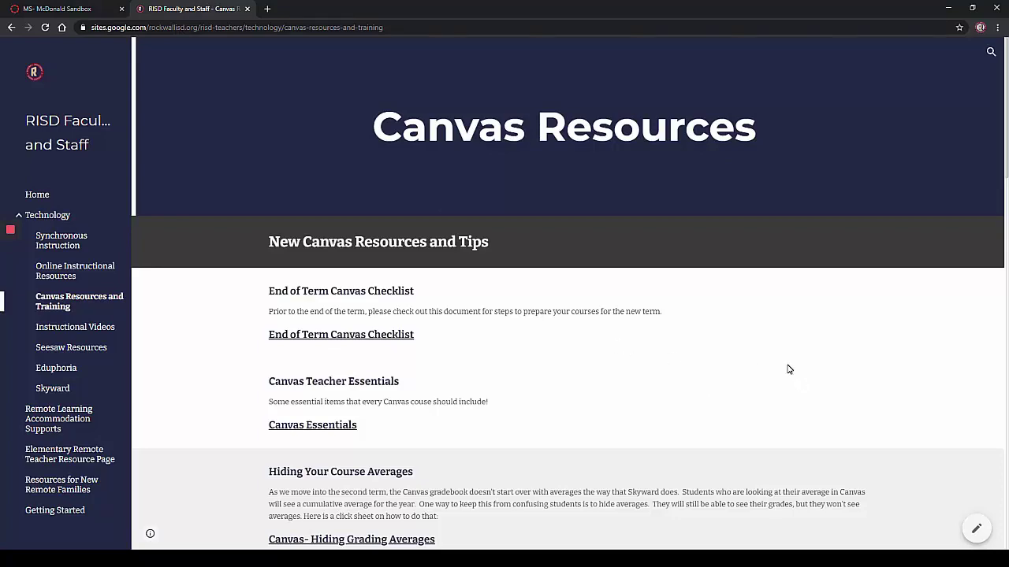
{"action": "scroll", "coordinate": [789, 369], "scroll_direction": "down", "scroll_amount": 1}
{"action": "scroll", "coordinate": [788, 369], "scroll_direction": "down", "scroll_amount": 6}
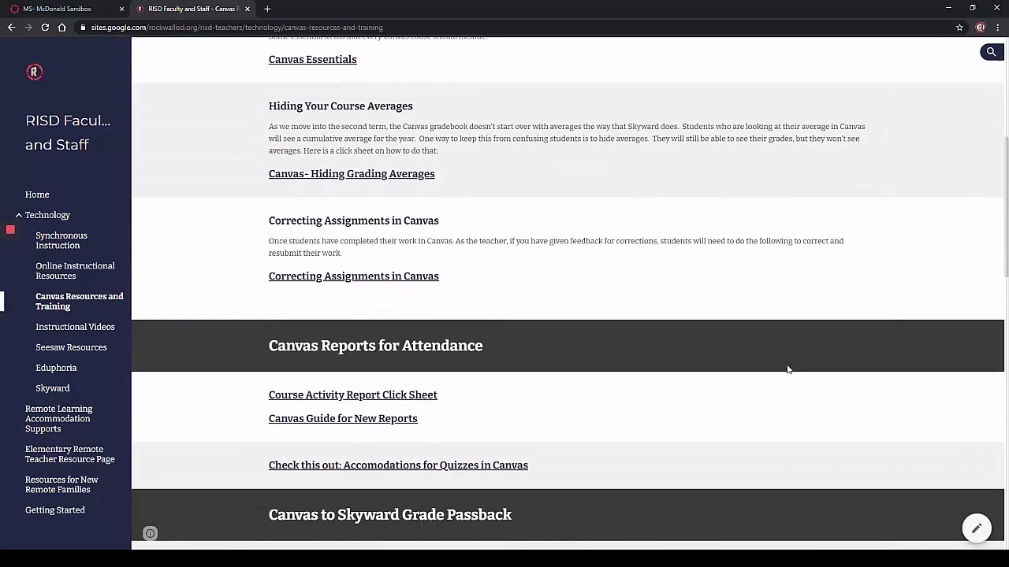
{"action": "scroll", "coordinate": [786, 369], "scroll_direction": "down", "scroll_amount": 4}
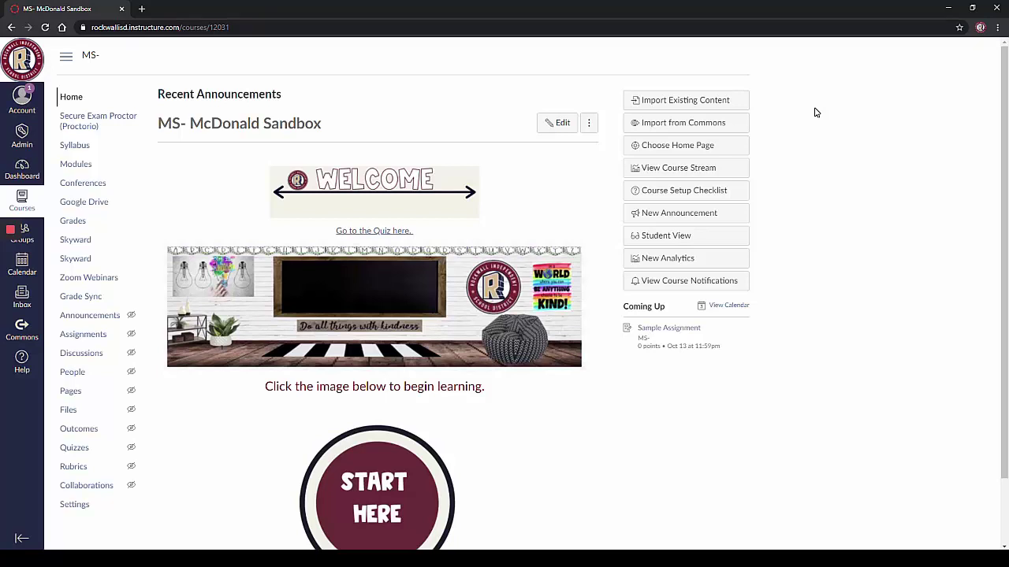
Step: Show the course Assignments page listing DW, TESTS, Quizzes and Daily Work, and Imported Assignments with weights
{"action": "left_click", "coordinate": [98, 337]}
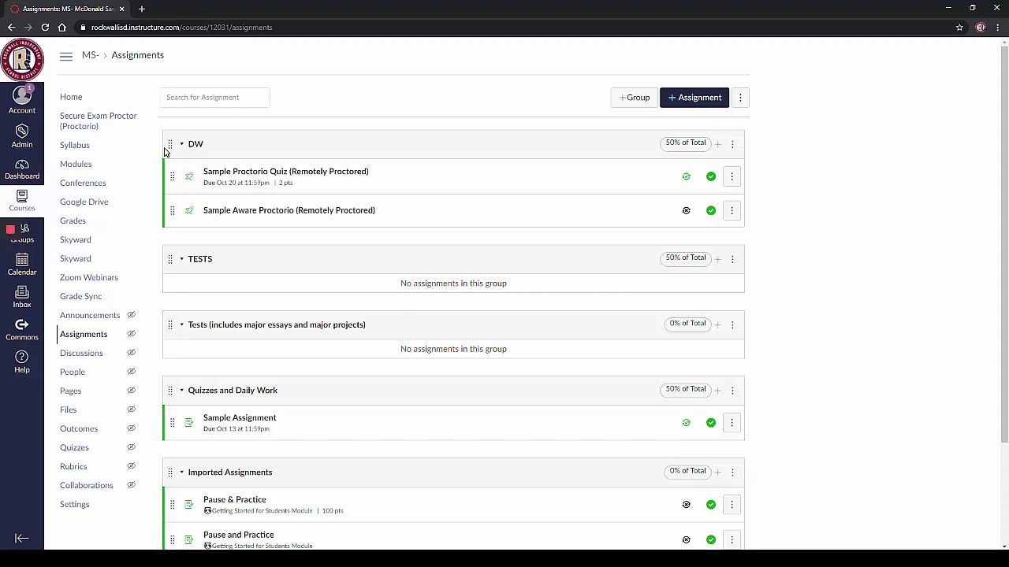
Step: Enable Sync to SIS on Sample Proctorio Quiz; undated Sample Aware Proctorio cannot sync
{"action": "scroll", "coordinate": [169, 197], "scroll_direction": "down", "scroll_amount": 3}
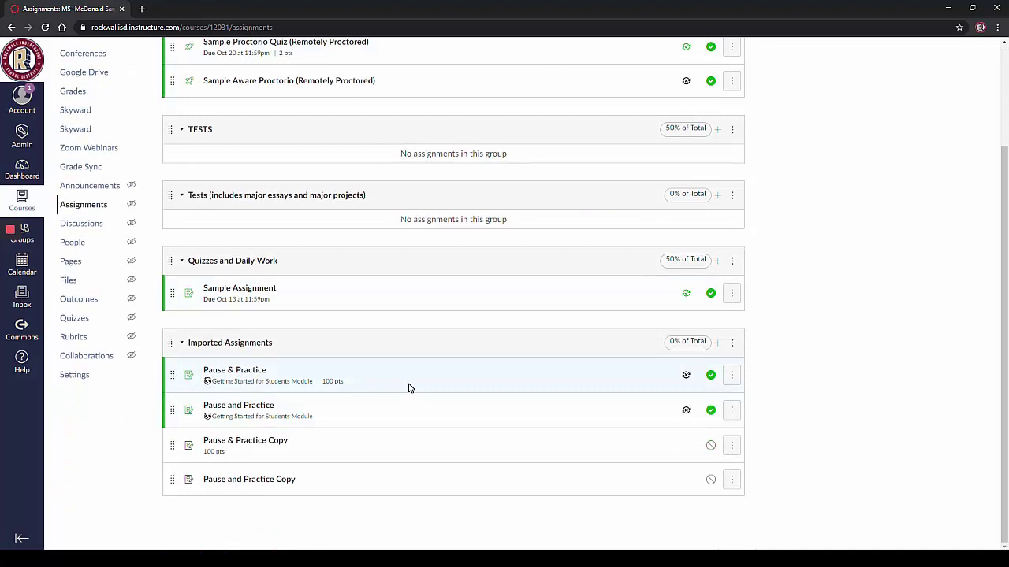
{"action": "scroll", "coordinate": [250, 315], "scroll_direction": "up", "scroll_amount": 1}
{"action": "scroll", "coordinate": [250, 315], "scroll_direction": "up", "scroll_amount": 2}
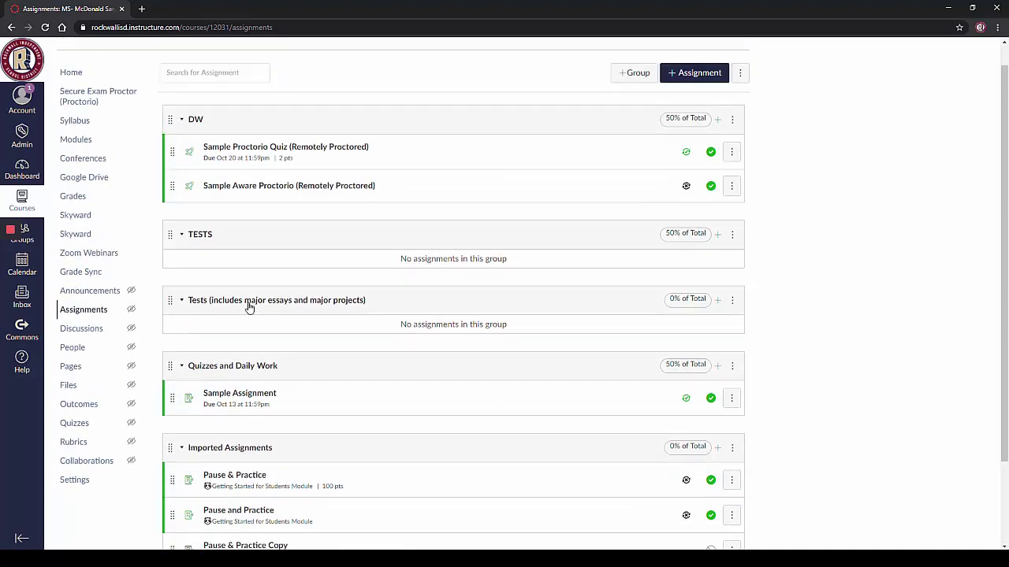
{"action": "left_click", "coordinate": [686, 153]}
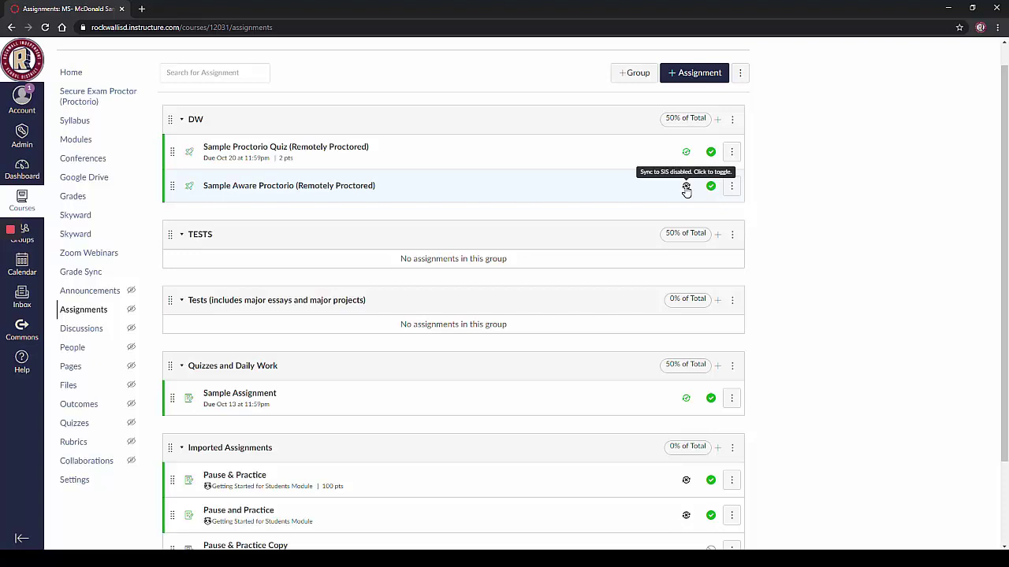
{"action": "left_click", "coordinate": [686, 187]}
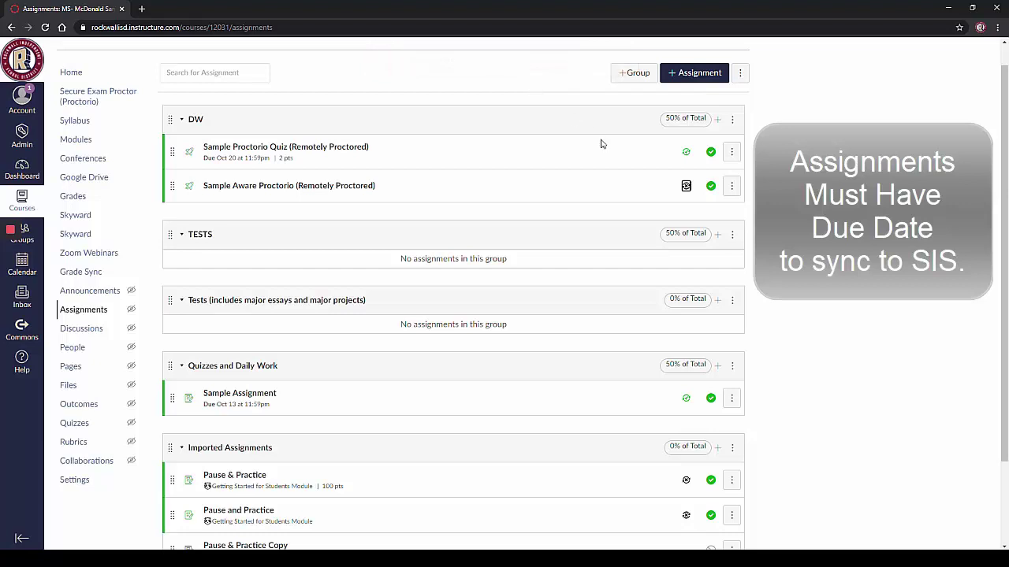
{"action": "left_click", "coordinate": [731, 186]}
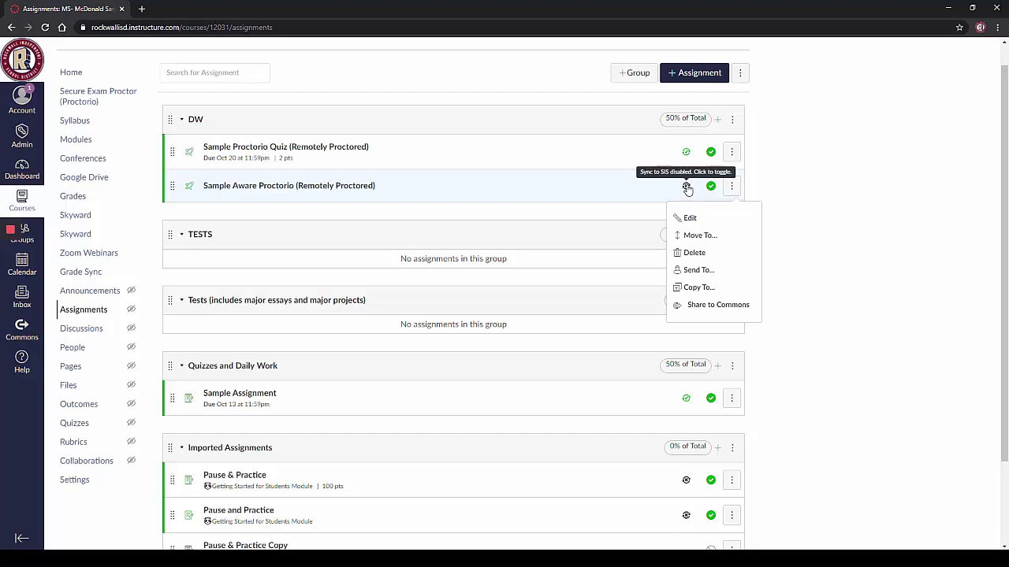
{"action": "scroll", "coordinate": [825, 173], "scroll_direction": "down", "scroll_amount": 1}
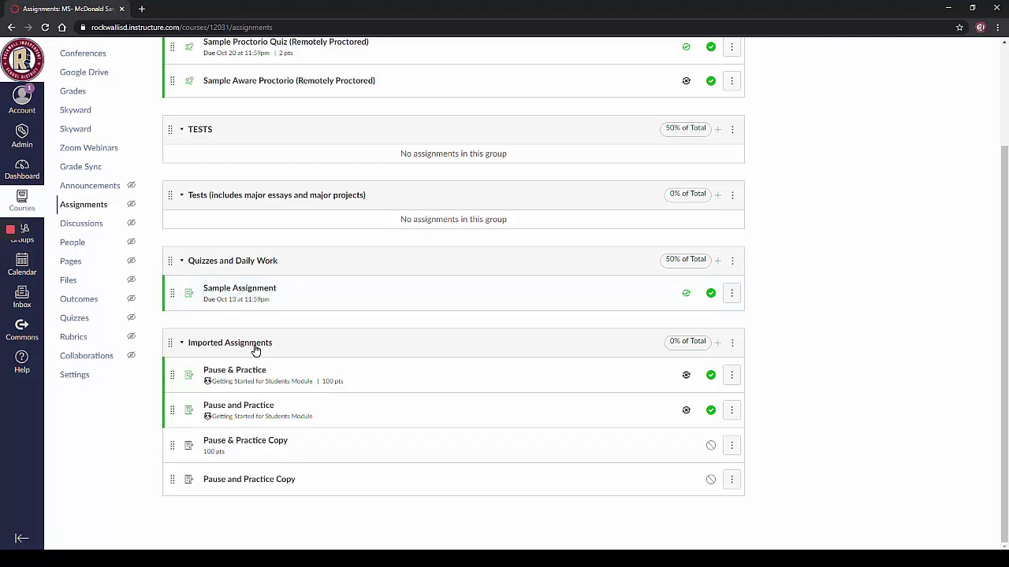
Step: Rename the Imported Assignments group to DW and set it to 50% of the total grade
{"action": "left_click", "coordinate": [207, 264]}
{"action": "scroll", "coordinate": [358, 275], "scroll_direction": "up", "scroll_amount": 2}
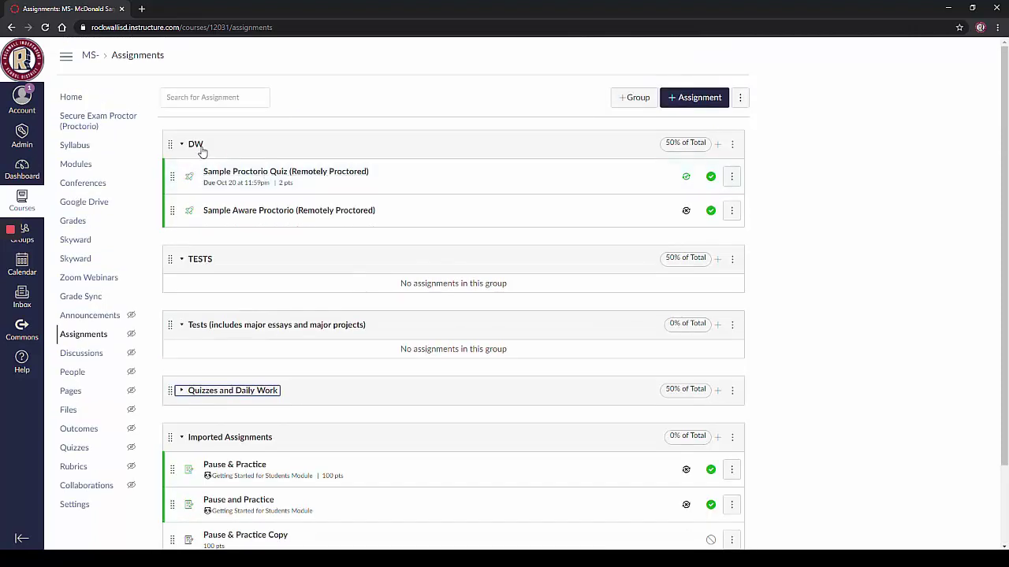
{"action": "scroll", "coordinate": [439, 180], "scroll_direction": "down", "scroll_amount": 2}
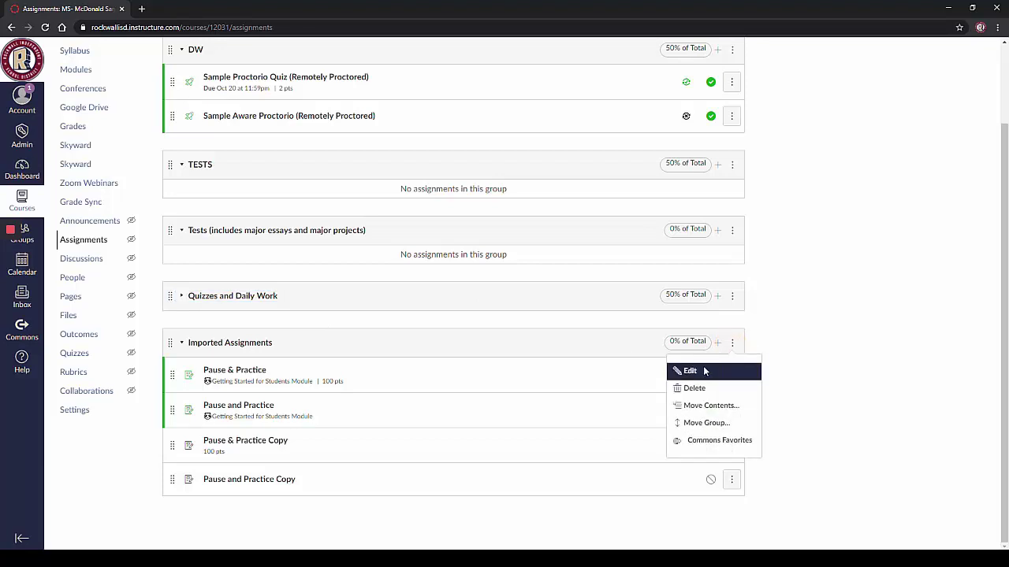
{"action": "left_click", "coordinate": [704, 371]}
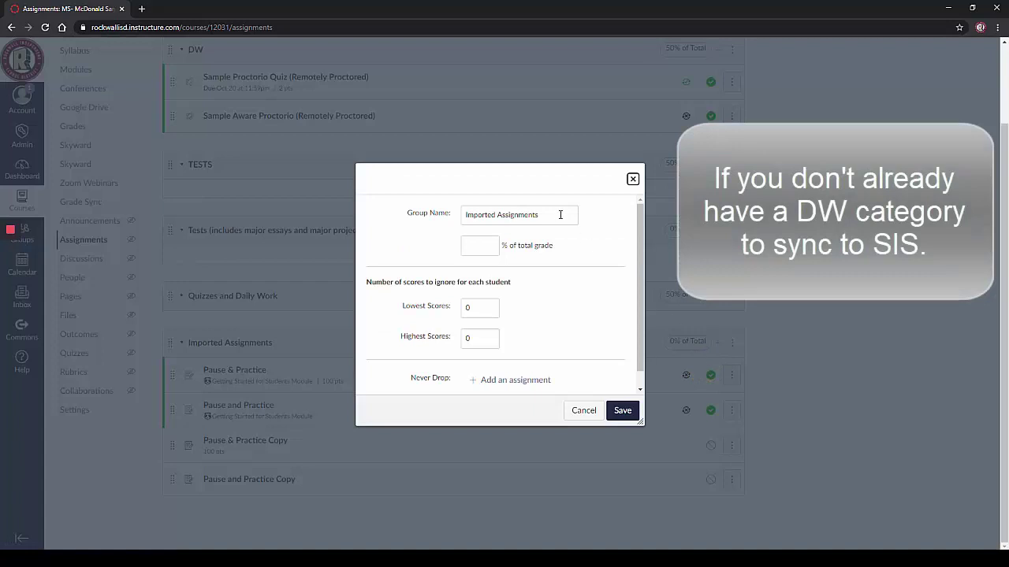
{"action": "left_click_drag", "start_coordinate": [546, 214], "coordinate": [444, 219]}
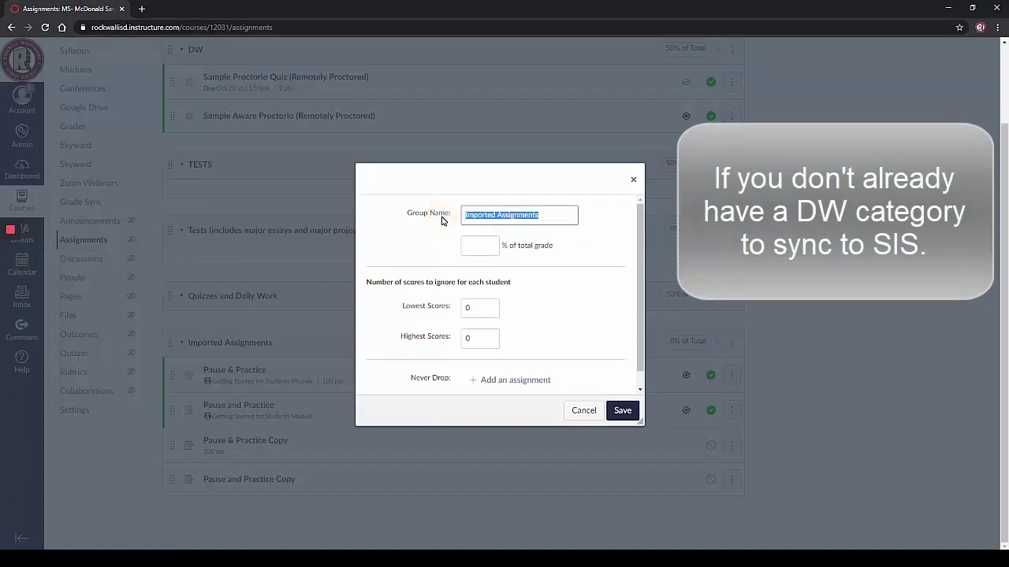
{"action": "type", "text": "DW"}
{"action": "left_click", "coordinate": [472, 245]}
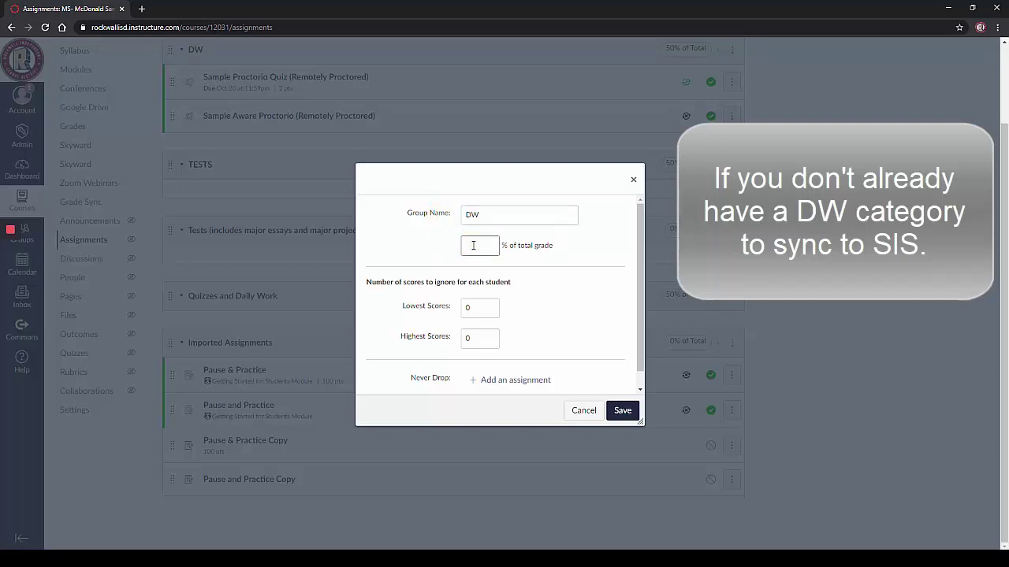
{"action": "type", "text": "50"}
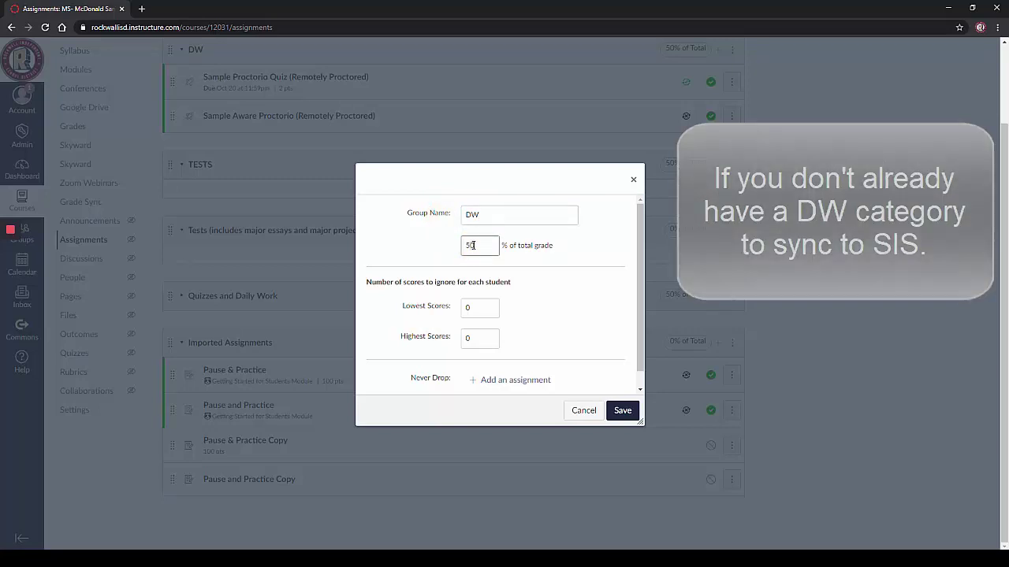
{"action": "left_click", "coordinate": [623, 410]}
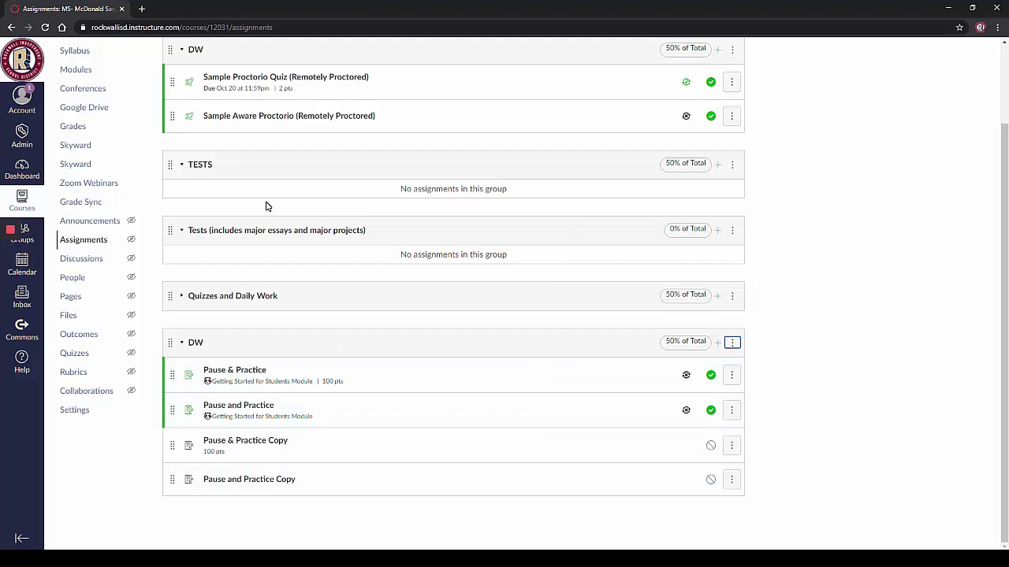
Step: Delete the duplicate DW group, moving its four assignments into the original DW group
{"action": "scroll", "coordinate": [225, 181], "scroll_direction": "up", "scroll_amount": 1}
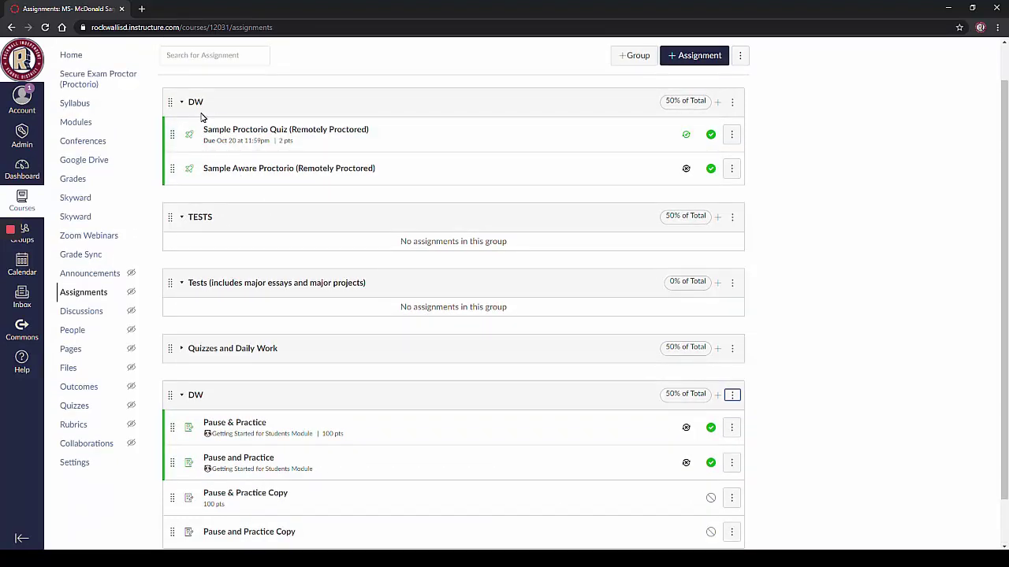
{"action": "scroll", "coordinate": [630, 350], "scroll_direction": "down", "scroll_amount": 1}
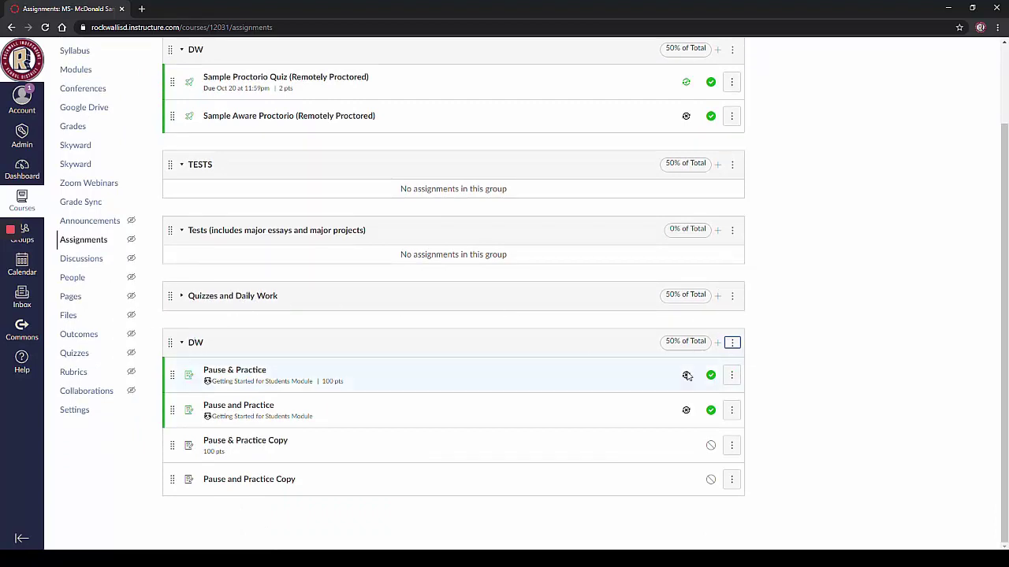
{"action": "left_click", "coordinate": [733, 344]}
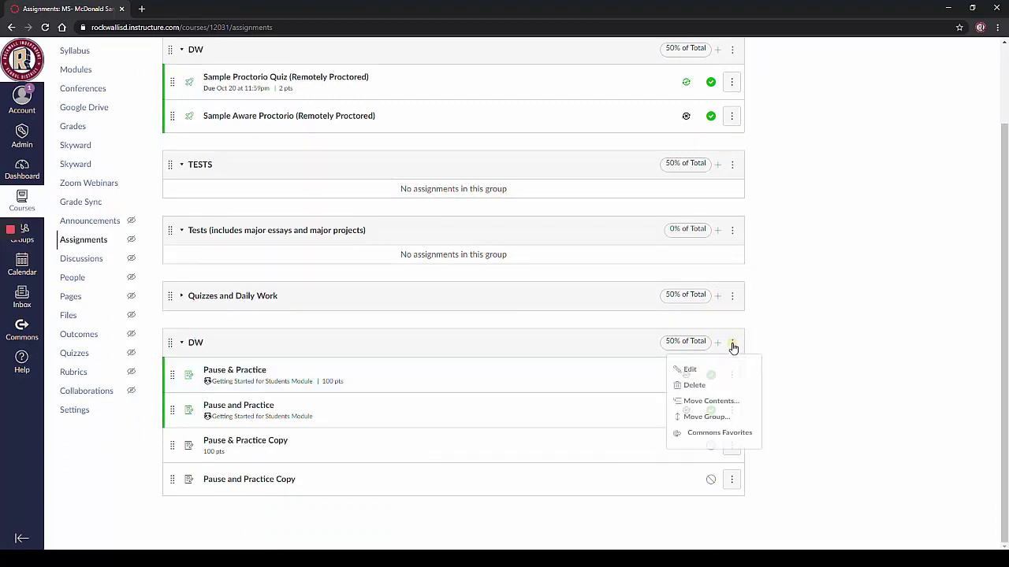
{"action": "left_click", "coordinate": [696, 386]}
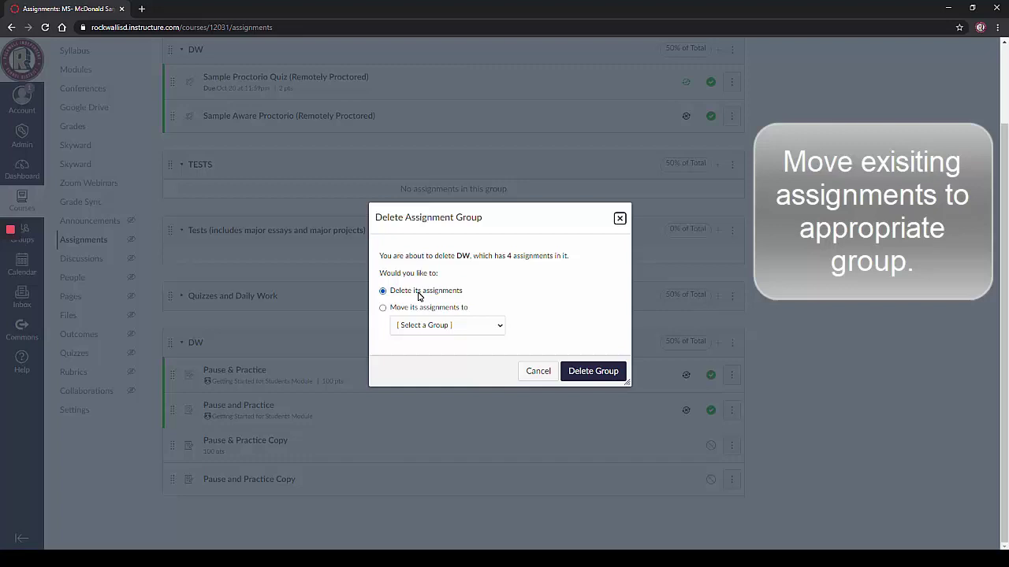
{"action": "left_click", "coordinate": [382, 309]}
{"action": "left_click", "coordinate": [450, 326]}
{"action": "left_click", "coordinate": [438, 363]}
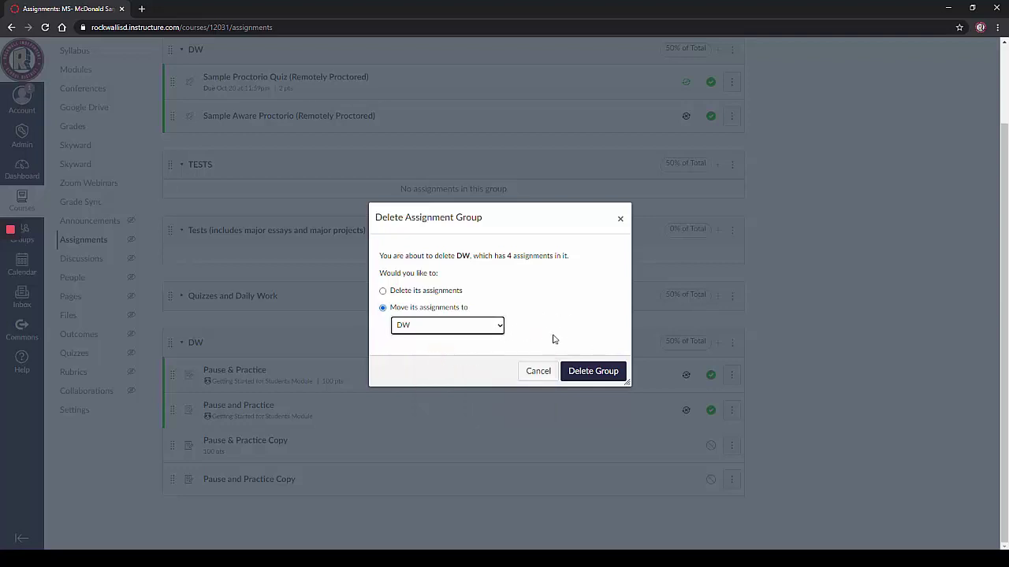
{"action": "left_click", "coordinate": [591, 371]}
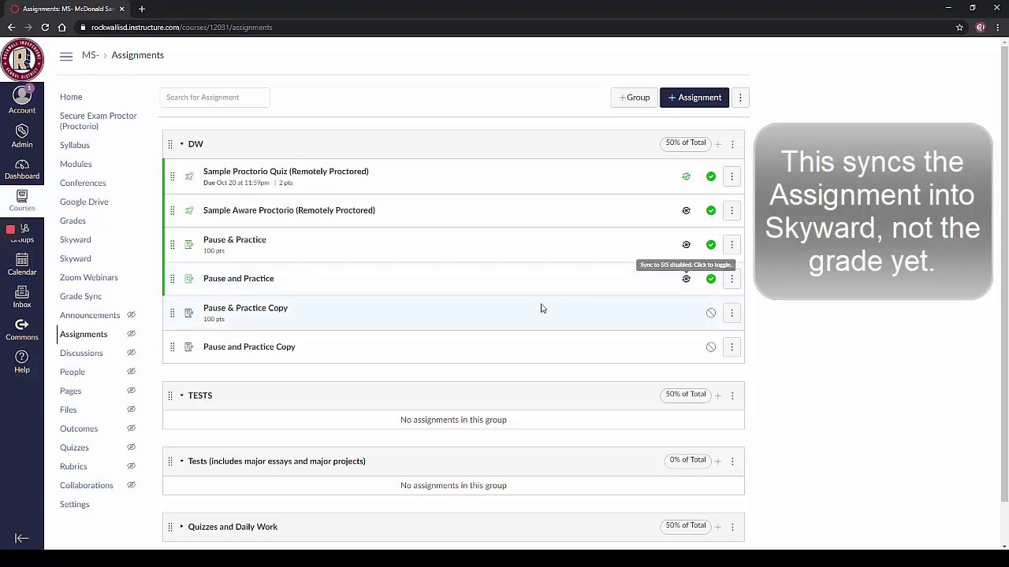
Step: Scroll through the Assignments page to review the current assignment groups and weights
{"action": "scroll", "coordinate": [554, 301], "scroll_direction": "down", "scroll_amount": 1}
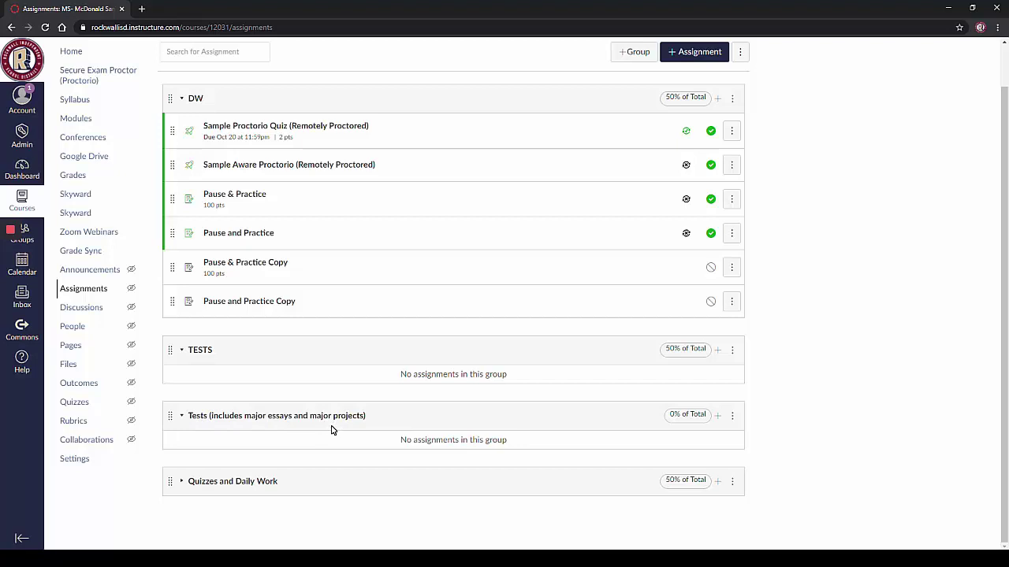
{"action": "scroll", "coordinate": [259, 153], "scroll_direction": "up", "scroll_amount": 2}
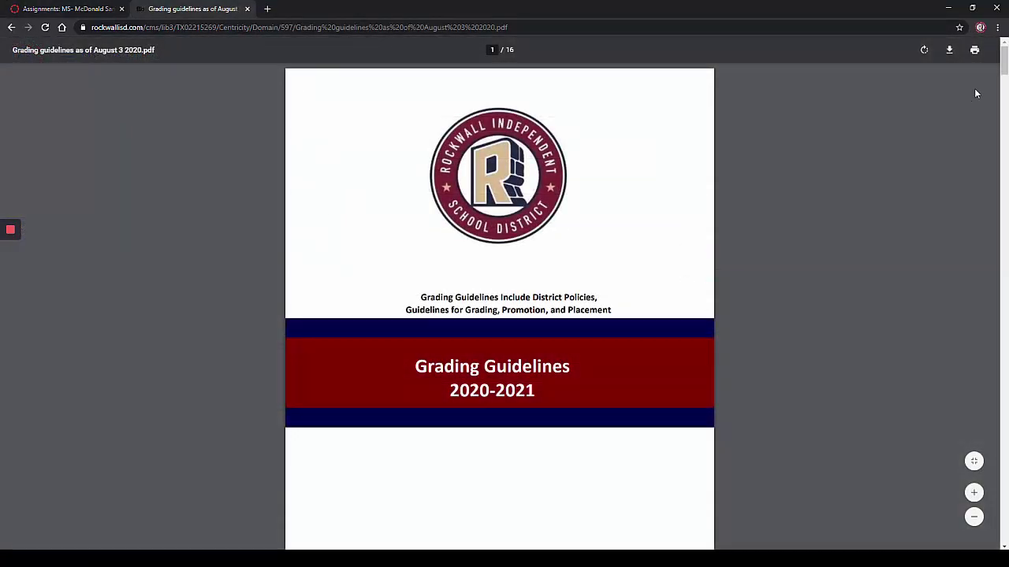
Step: Scroll the Grading Guidelines PDF to page 14's middle-school table: Tests and Quizzes/Daily Work at 50% each
{"action": "left_click_drag", "start_coordinate": [1004, 57], "coordinate": [1005, 427]}
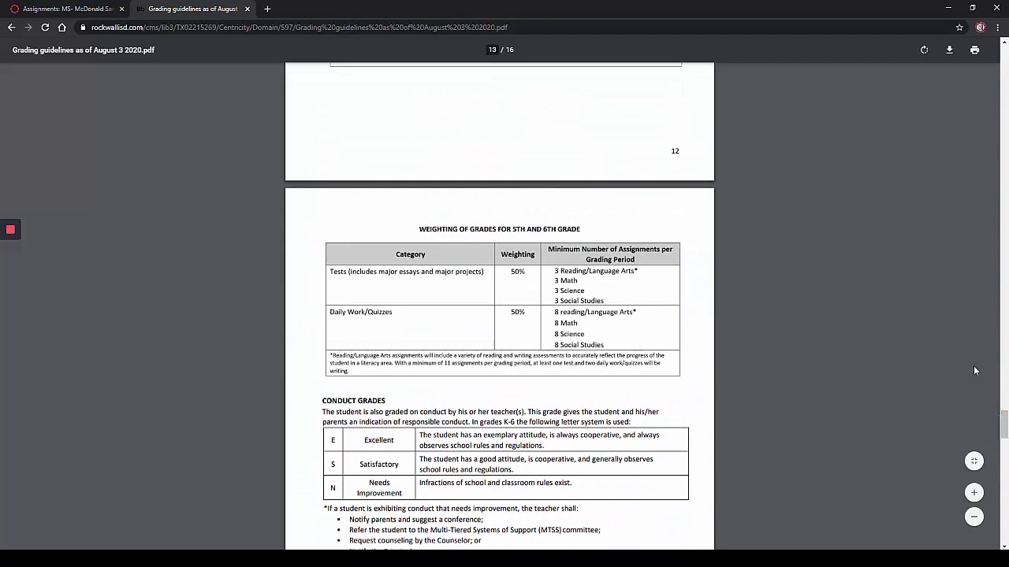
{"action": "scroll", "coordinate": [684, 247], "scroll_direction": "down", "scroll_amount": 7}
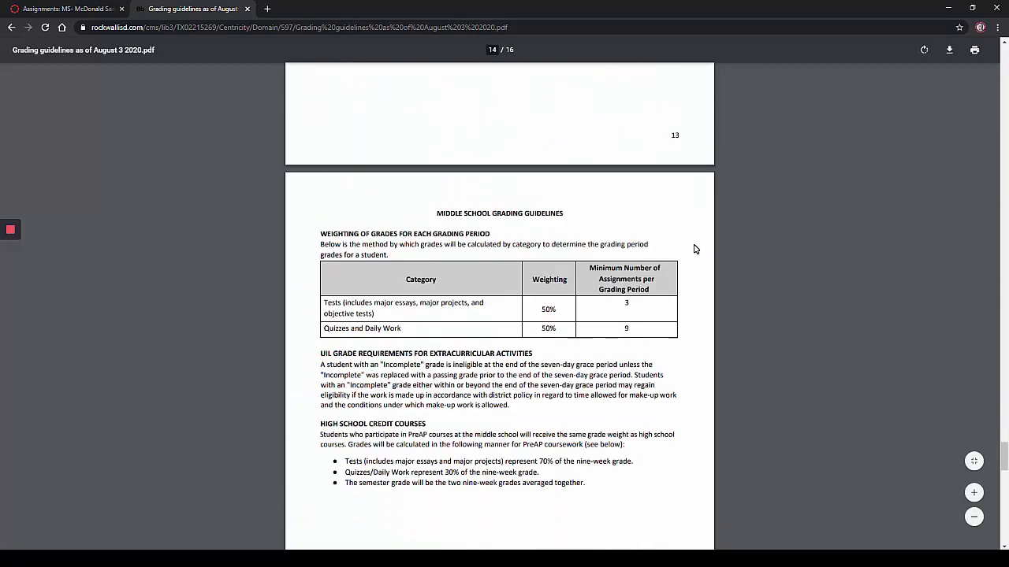
{"action": "scroll", "coordinate": [547, 252], "scroll_direction": "down", "scroll_amount": 3}
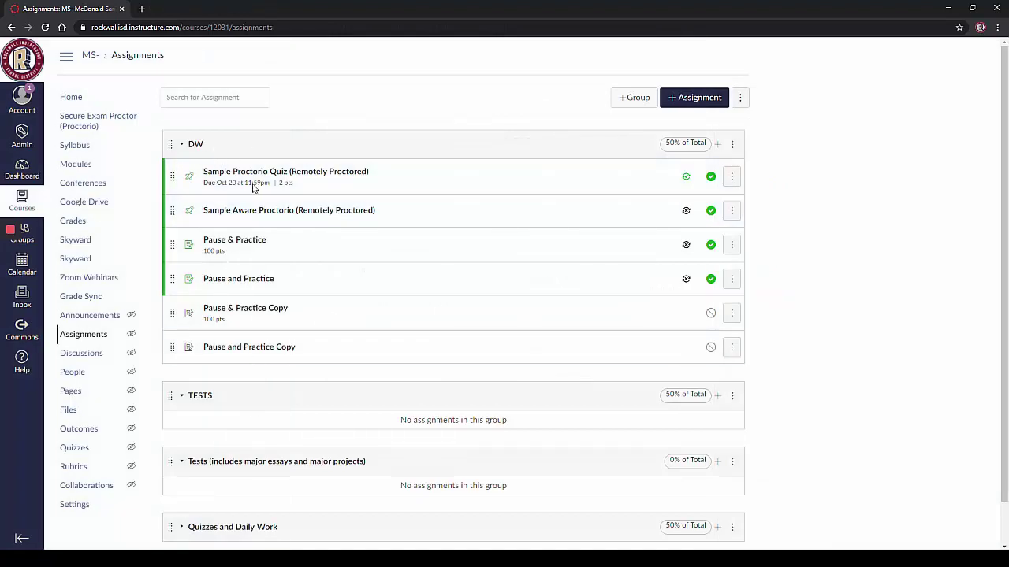
Step: Delete the empty 'Tests (includes…)' assignment group
{"action": "scroll", "coordinate": [249, 407], "scroll_direction": "down", "scroll_amount": 1}
{"action": "left_click", "coordinate": [180, 481]}
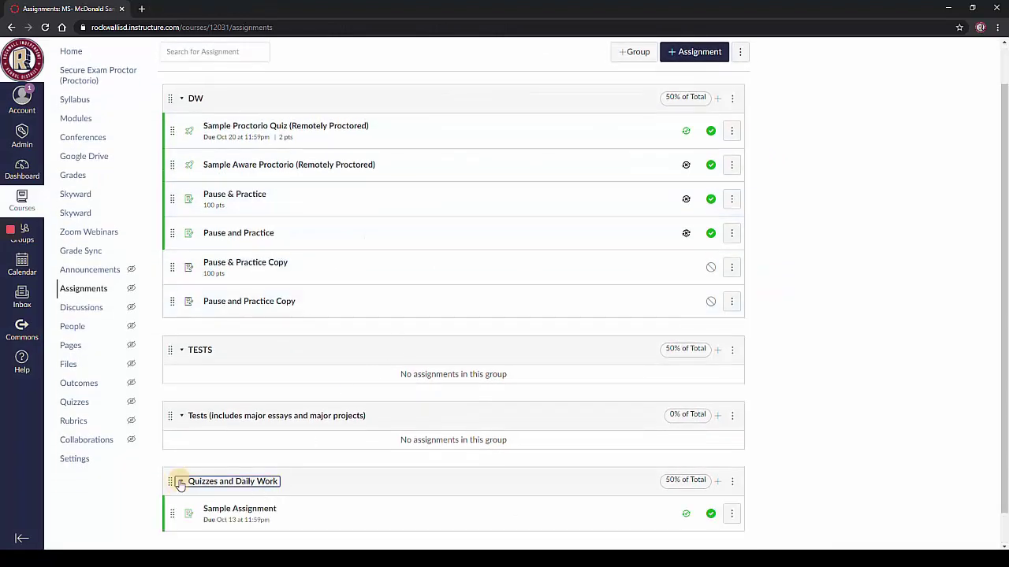
{"action": "scroll", "coordinate": [232, 423], "scroll_direction": "down", "scroll_amount": 1}
{"action": "left_click", "coordinate": [731, 380]}
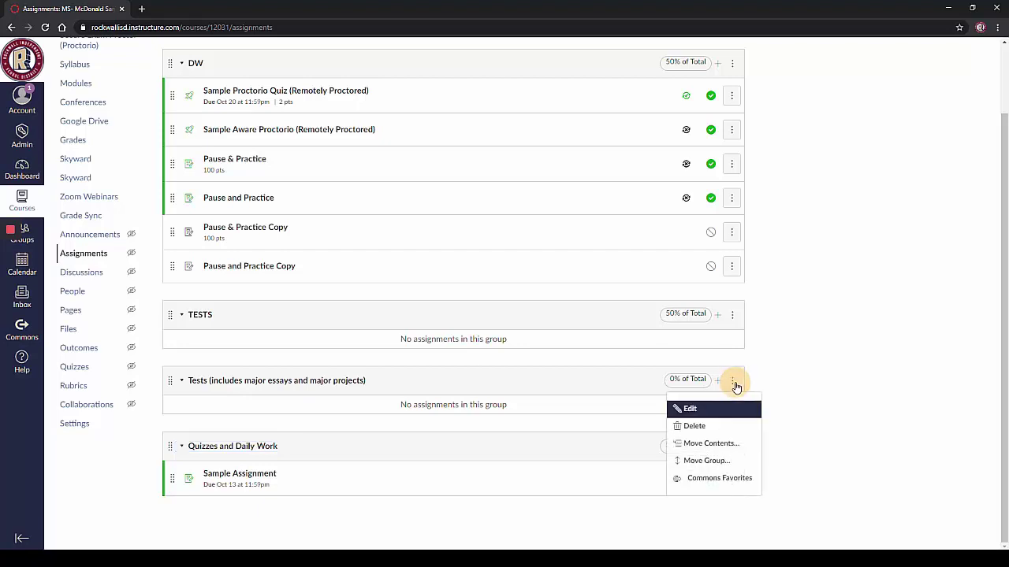
{"action": "key", "text": "Down"}
{"action": "key", "text": "Return"}
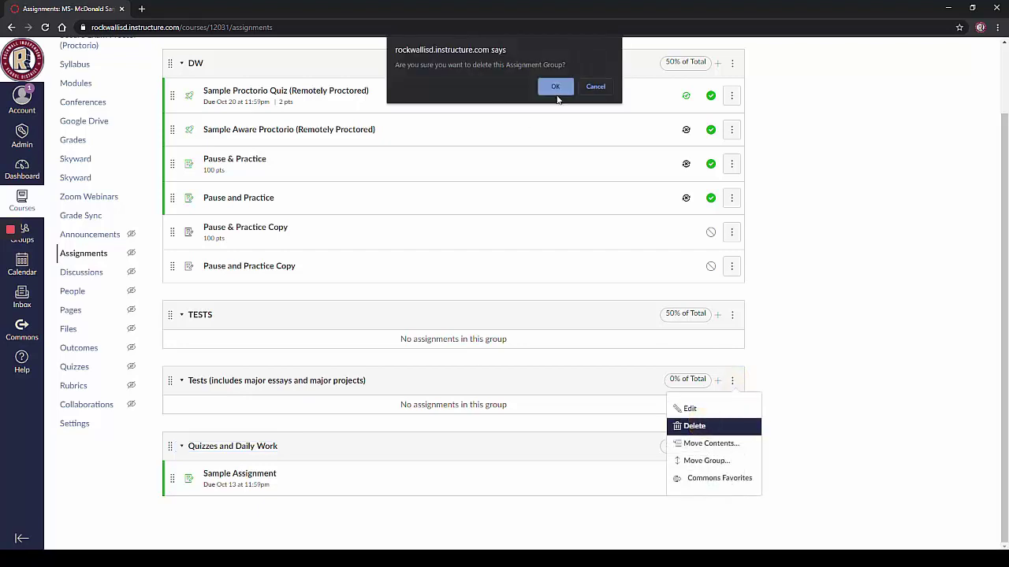
{"action": "left_click", "coordinate": [556, 91]}
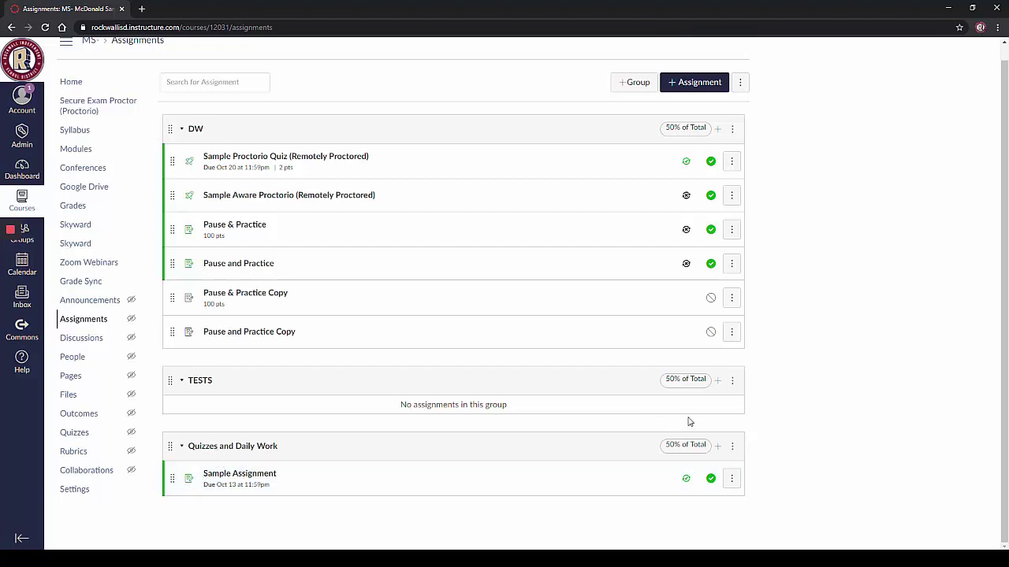
Step: Delete the Quizzes and Daily Work group, moving Sample Assignment into TESTS
{"action": "left_click", "coordinate": [732, 446]}
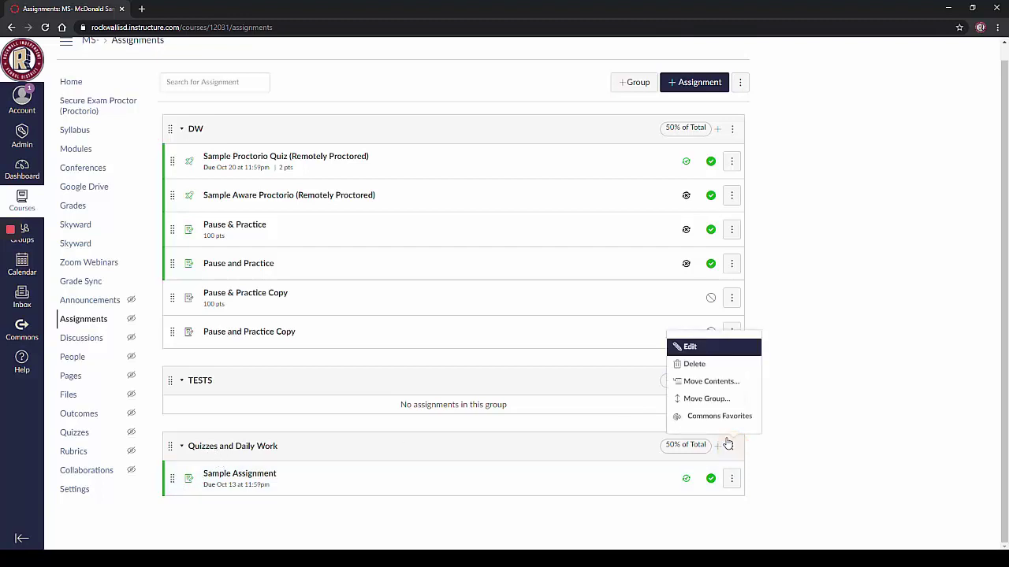
{"action": "left_click", "coordinate": [694, 364]}
{"action": "left_click", "coordinate": [383, 318]}
{"action": "left_click", "coordinate": [418, 337]}
{"action": "left_click", "coordinate": [432, 386]}
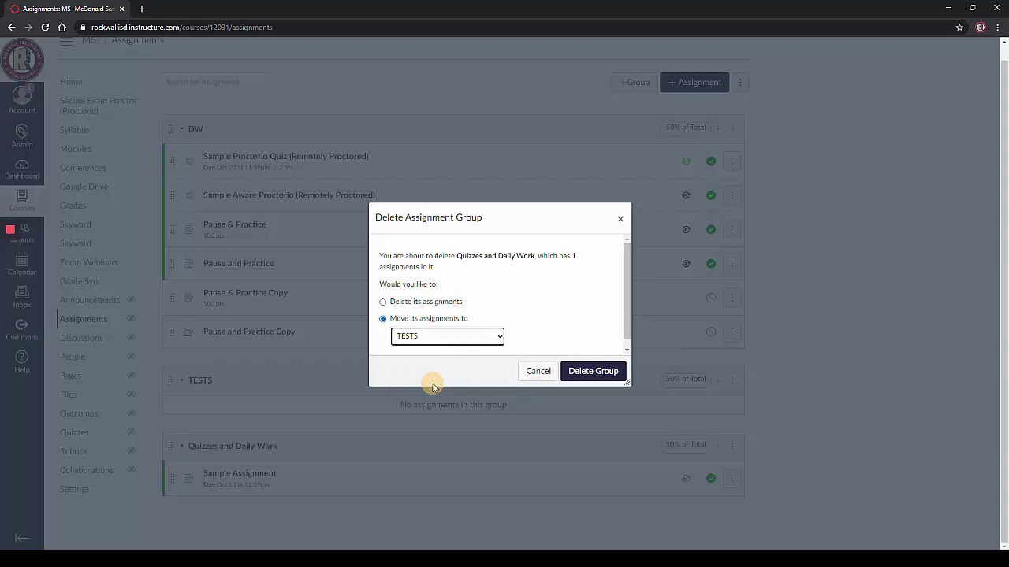
{"action": "left_click", "coordinate": [594, 372]}
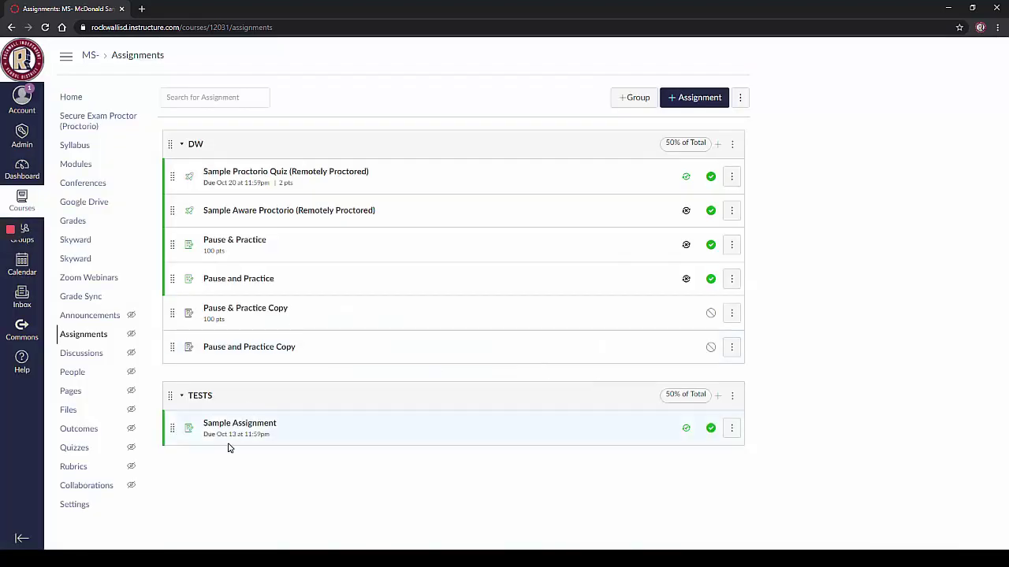